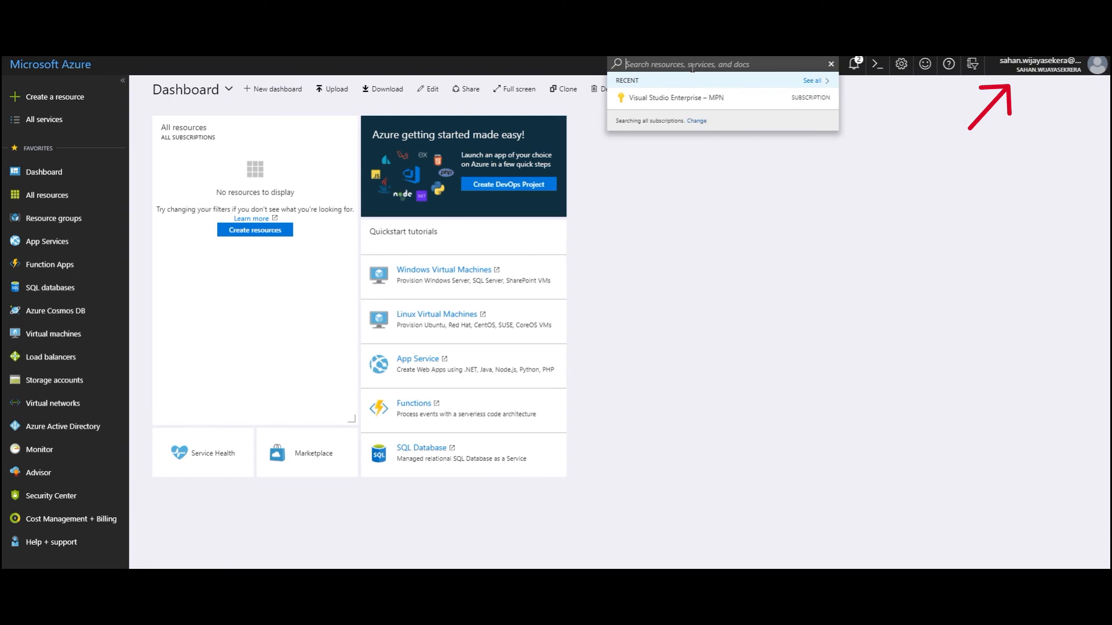
Step: Search the portal for "subs" and open the Subscriptions service
{"action": "type", "text": "subs"}
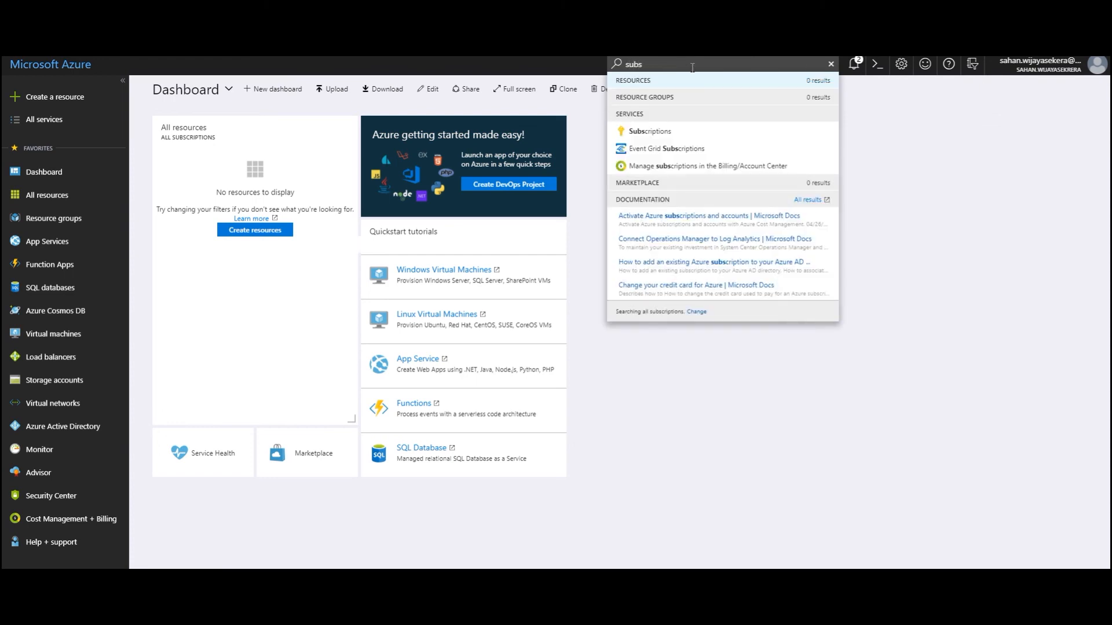
{"action": "key", "text": "Down"}
{"action": "key", "text": "Return"}
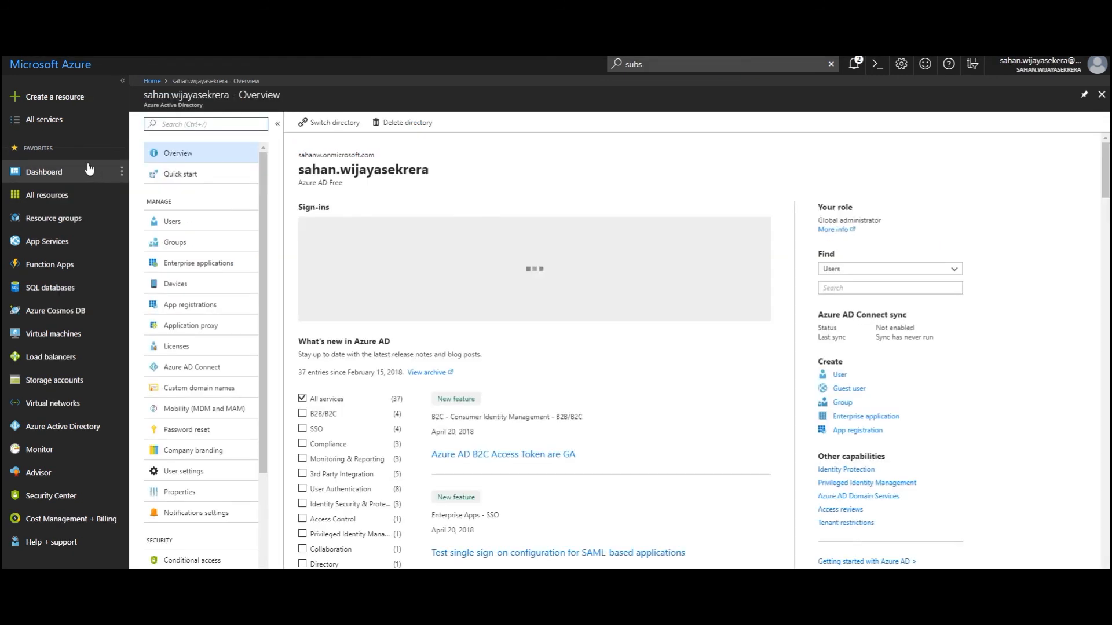
Step: Invite a new guest user to the organization's Azure Active Directory, entering the CRM974443 administrator's e-mail as the user name
{"action": "left_click", "coordinate": [87, 172]}
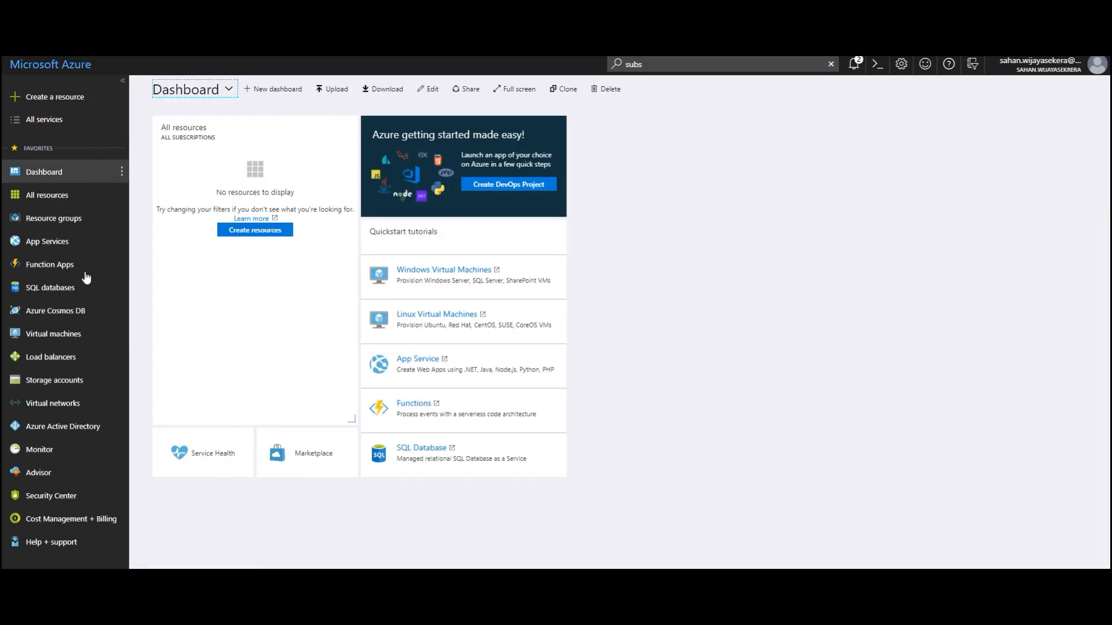
{"action": "left_click", "coordinate": [80, 427]}
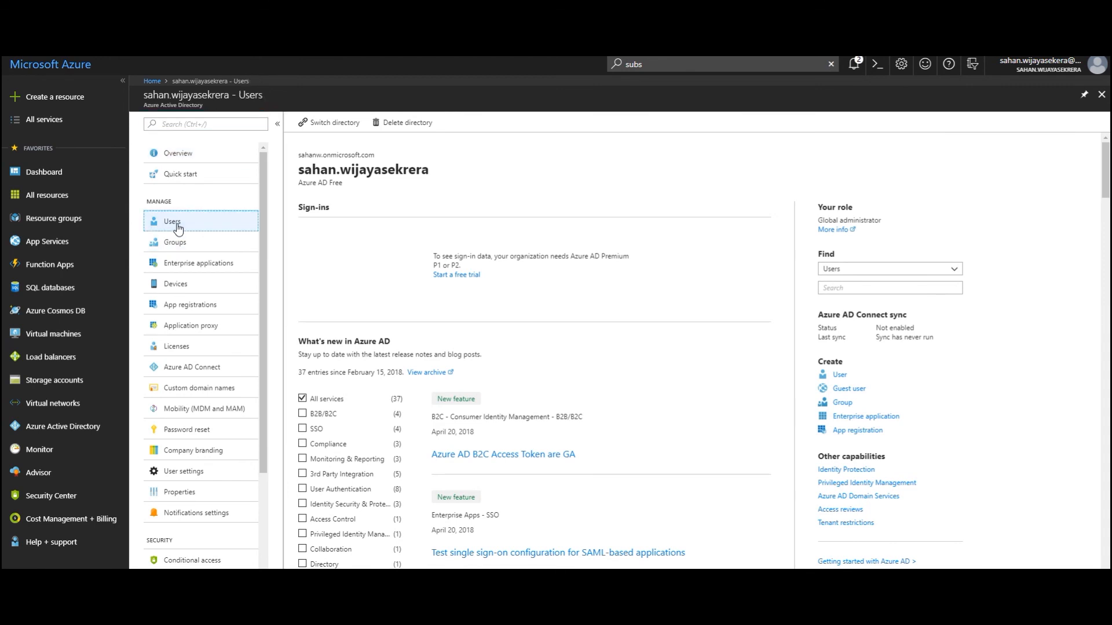
{"action": "left_click", "coordinate": [173, 222]}
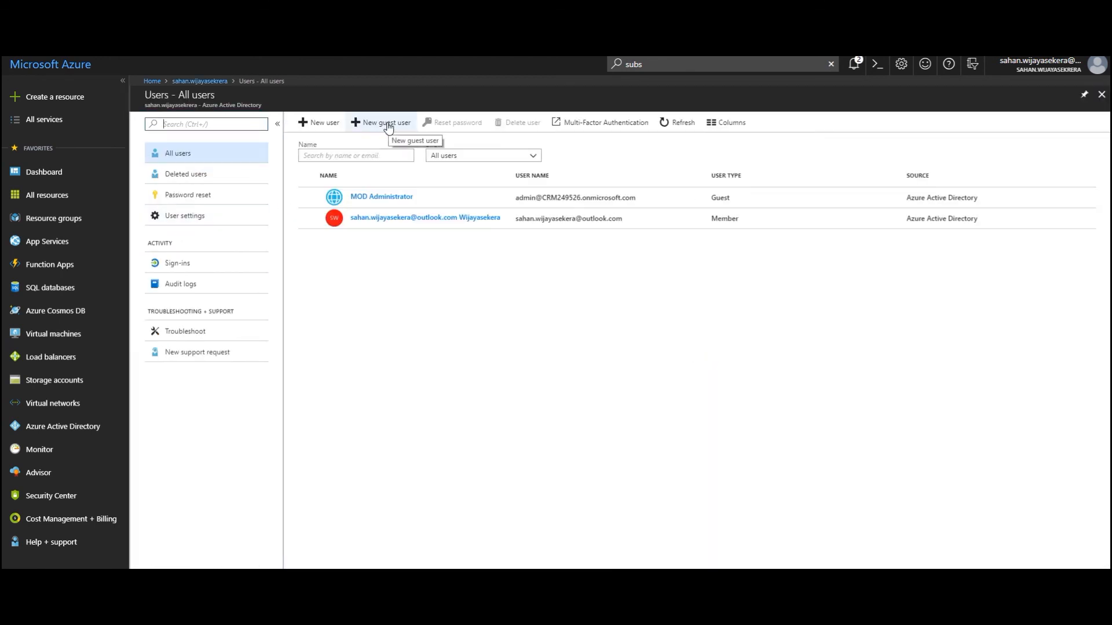
{"action": "left_click", "coordinate": [387, 124]}
{"action": "left_click", "coordinate": [179, 194]}
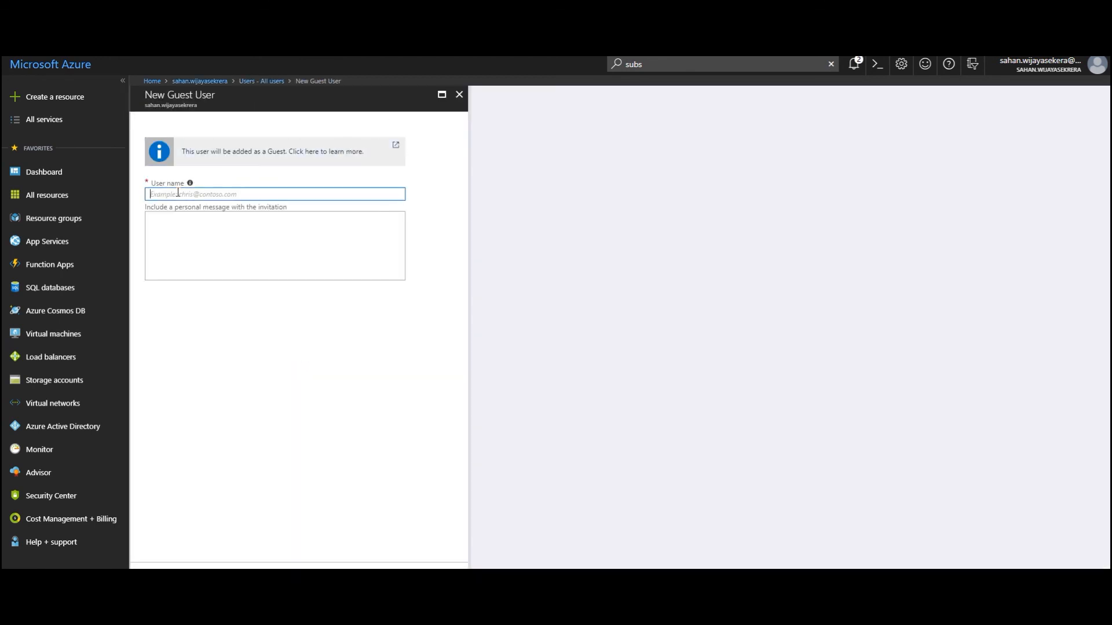
{"action": "key", "text": "ctrl+v"}
{"action": "left_click", "coordinate": [180, 579]}
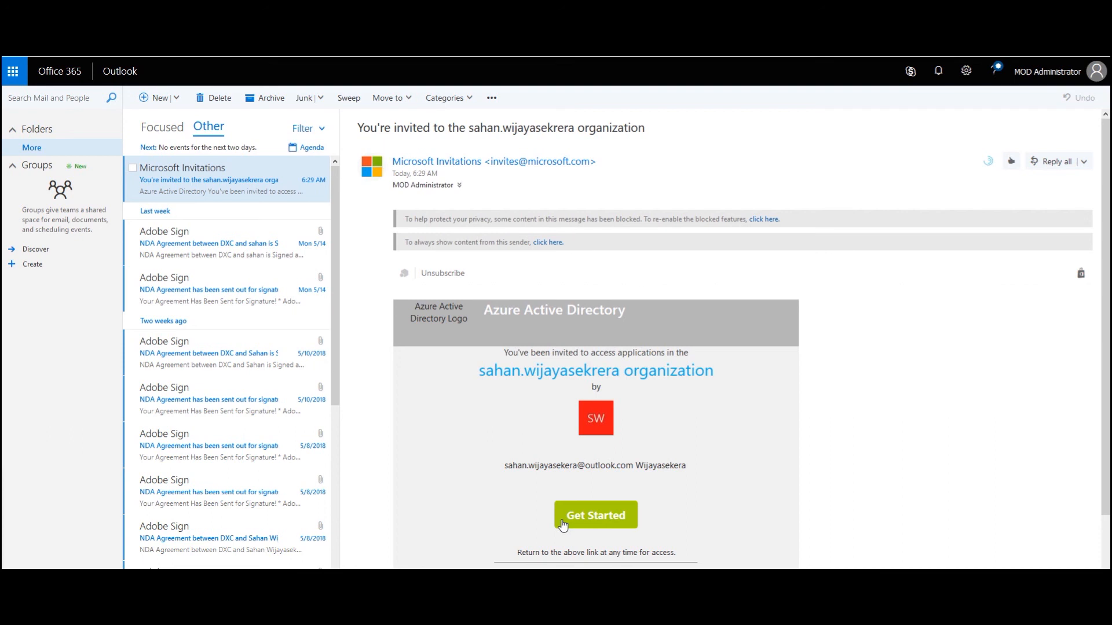
Step: In the guest's Outlook mailbox, follow the Microsoft Invitations message to get started and accept the organization's requested permissions
{"action": "left_click", "coordinate": [629, 524]}
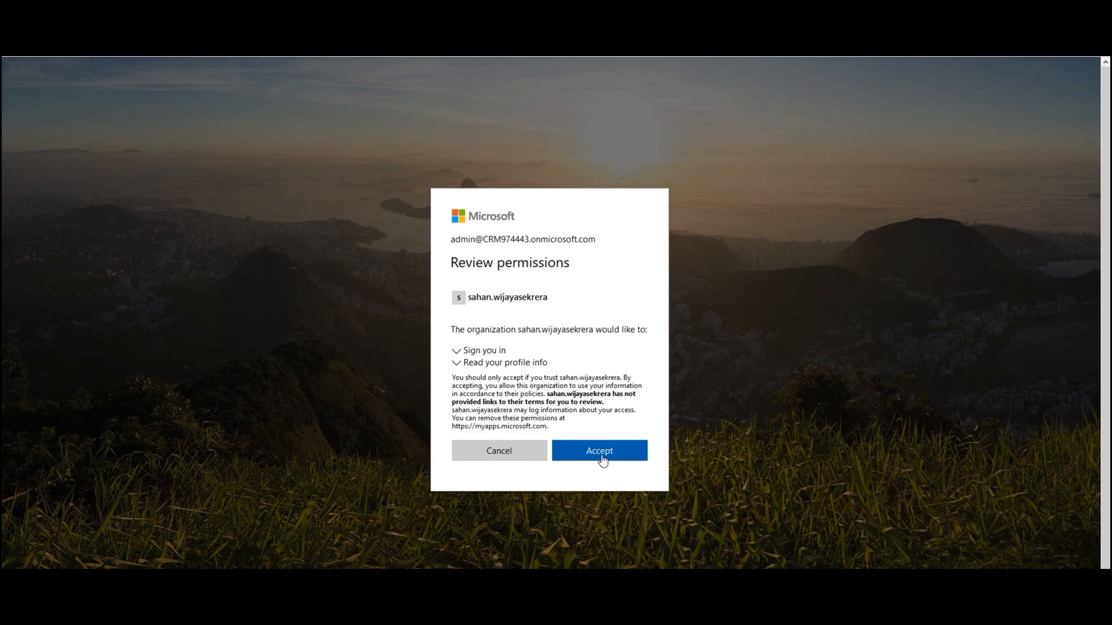
{"action": "left_click", "coordinate": [601, 456]}
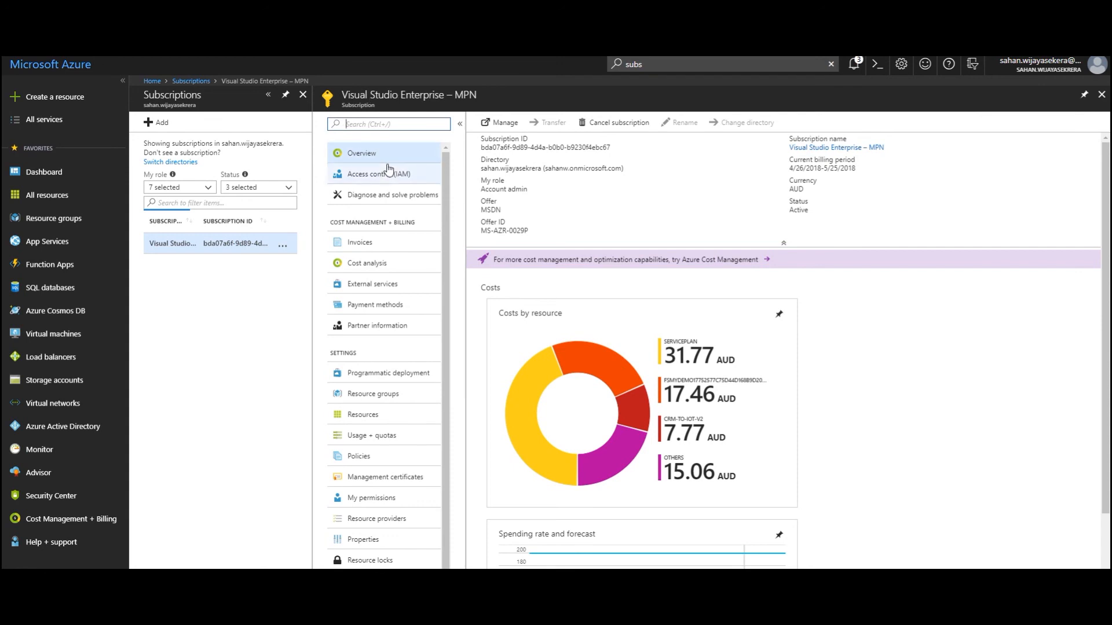
Step: In the Azure portal, assign the Owner role on the Visual Studio Enterprise – MPN subscription to the invited CRM974443 administrator
{"action": "left_click", "coordinate": [365, 182]}
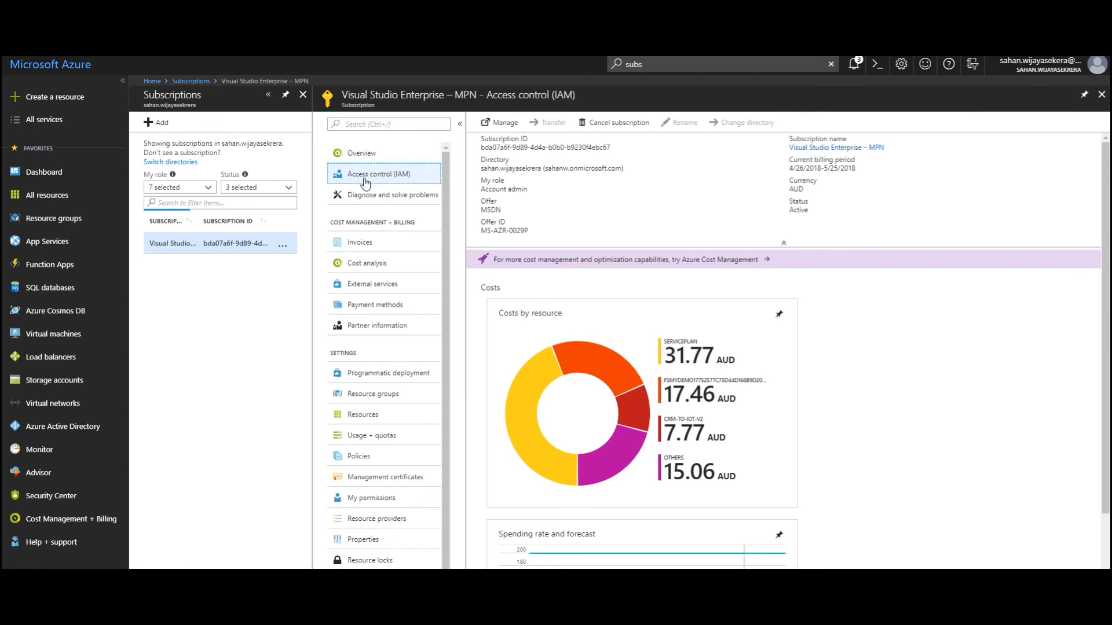
{"action": "left_click", "coordinate": [502, 125]}
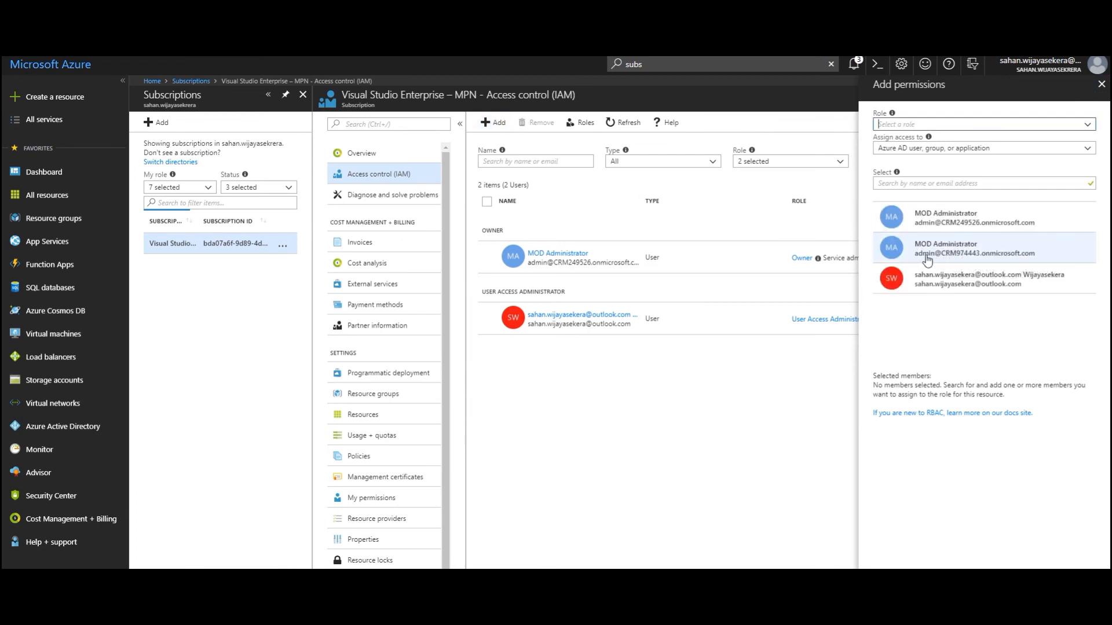
{"action": "left_click", "coordinate": [968, 262]}
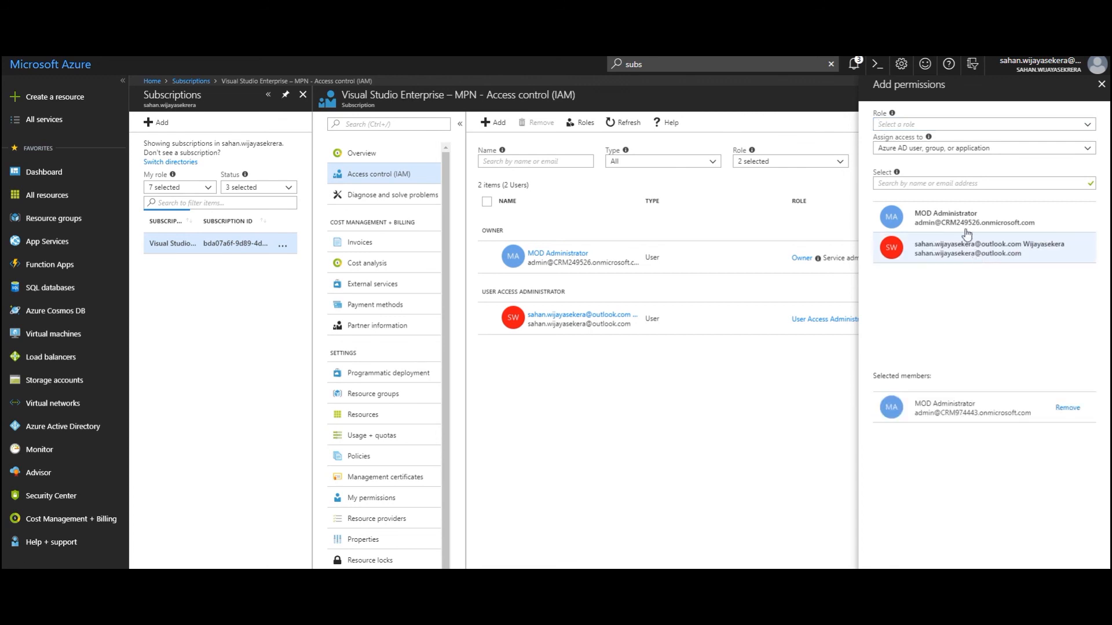
{"action": "left_click", "coordinate": [903, 120]}
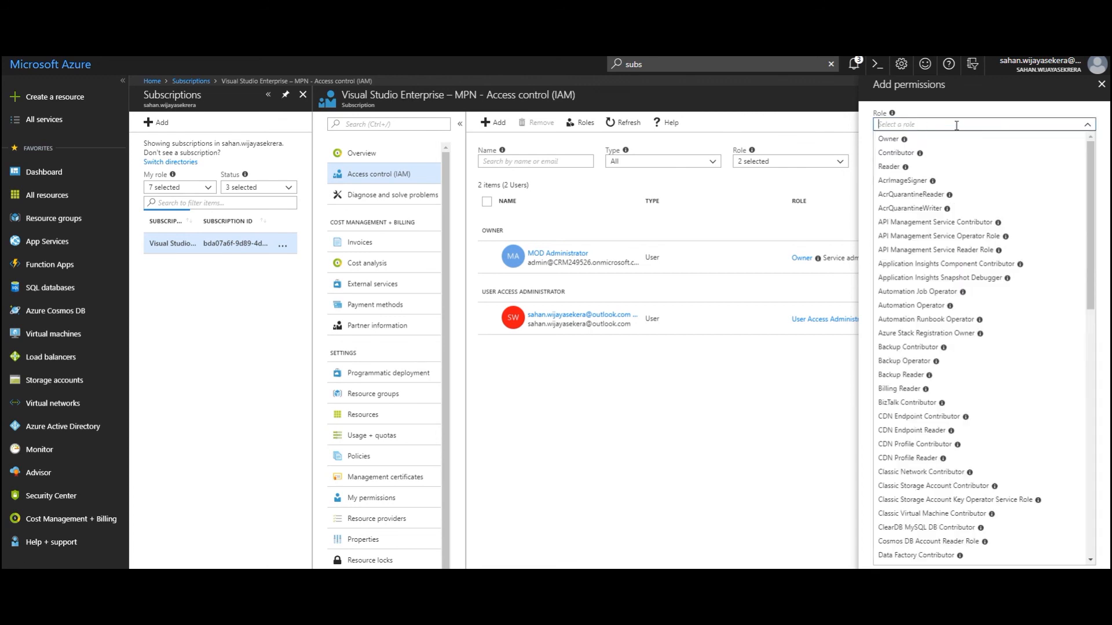
{"action": "left_click", "coordinate": [919, 144]}
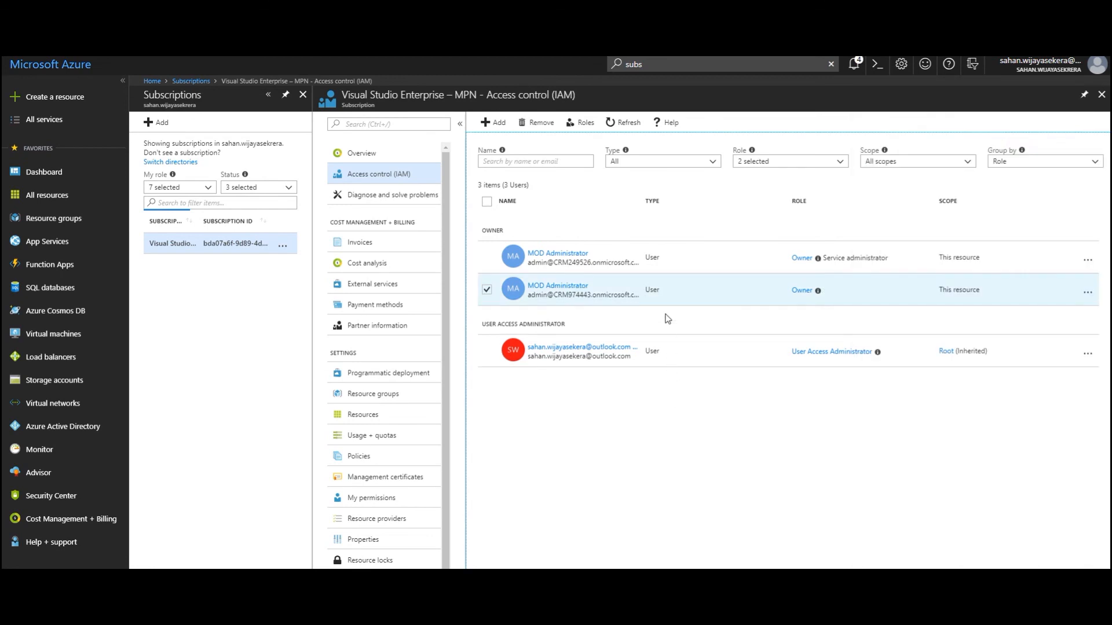
Step: Add the CRM974443 administrator as a co-administrator of the Visual Studio Enterprise – MPN subscription and confirm
{"action": "right_click", "coordinate": [677, 294]}
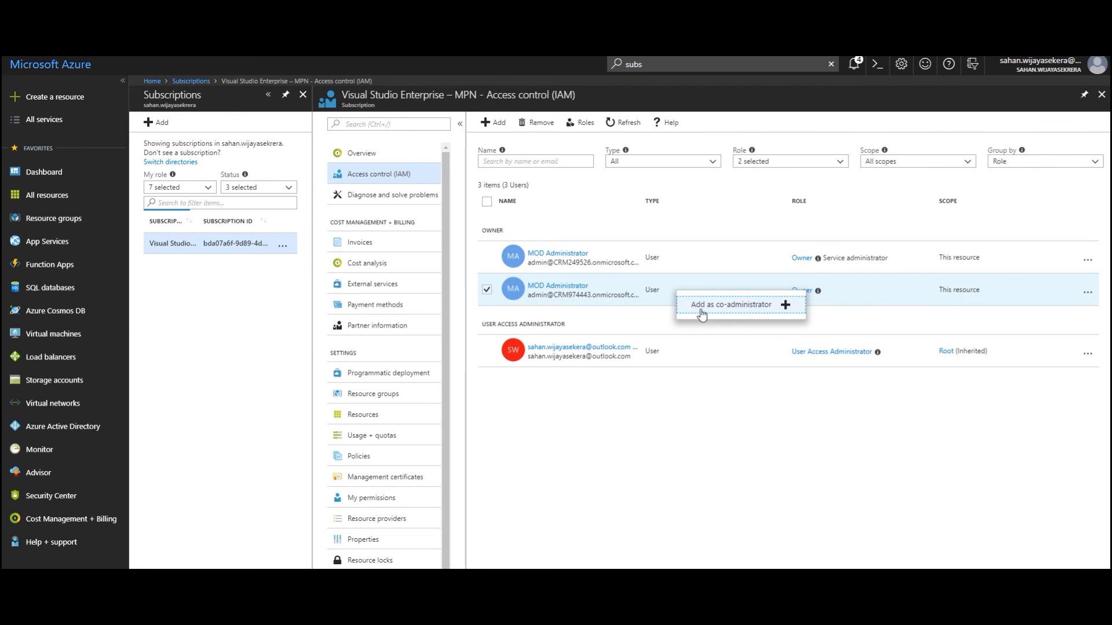
{"action": "left_click", "coordinate": [703, 312]}
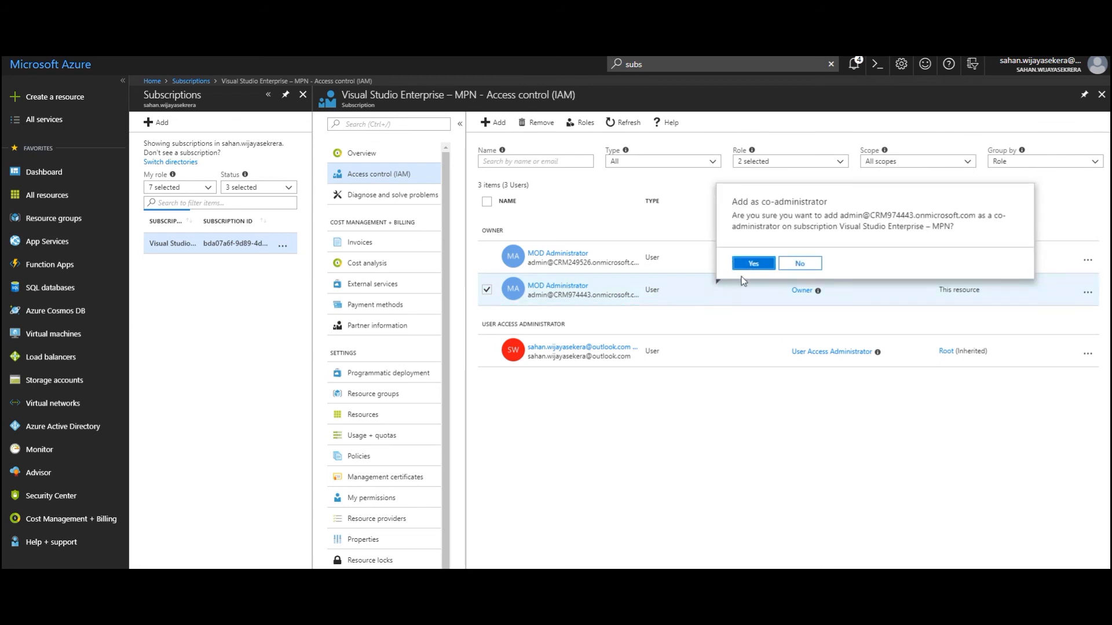
{"action": "left_click", "coordinate": [751, 268]}
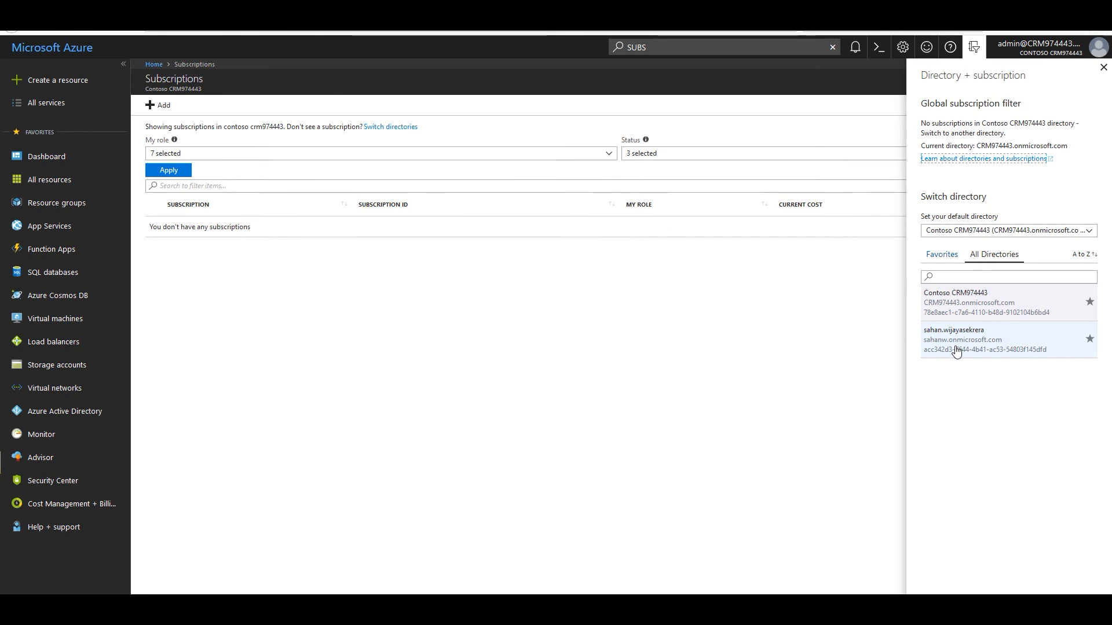
Step: As the CRM974443 administrator, switch to the inviting organization's directory and open its subscriptions by searching for "SUBS"
{"action": "left_click", "coordinate": [956, 351]}
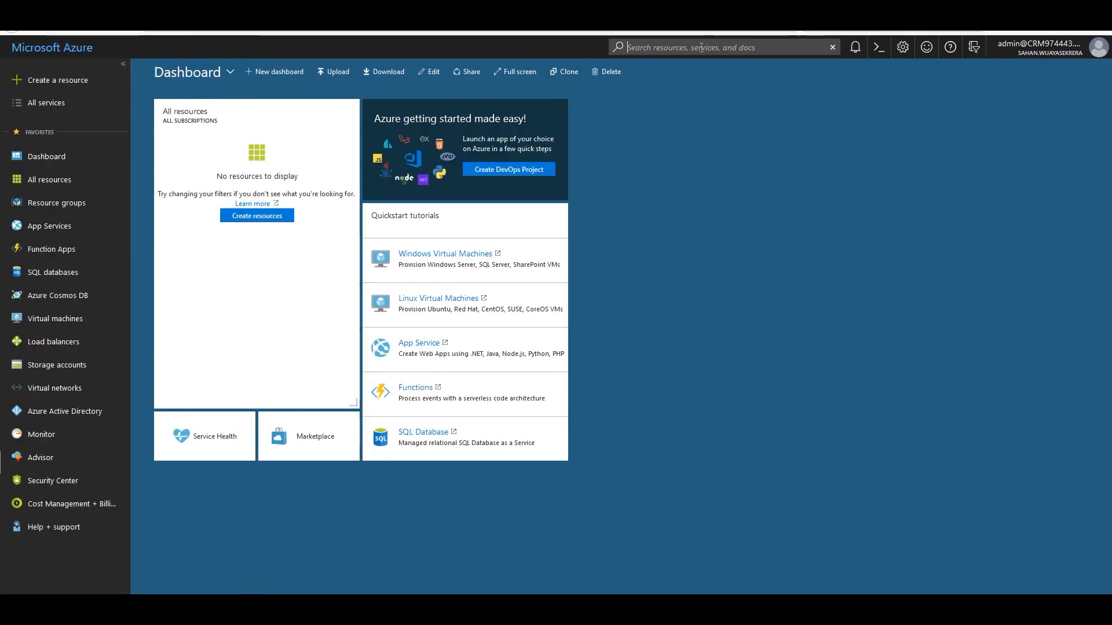
{"action": "left_click", "coordinate": [701, 47]}
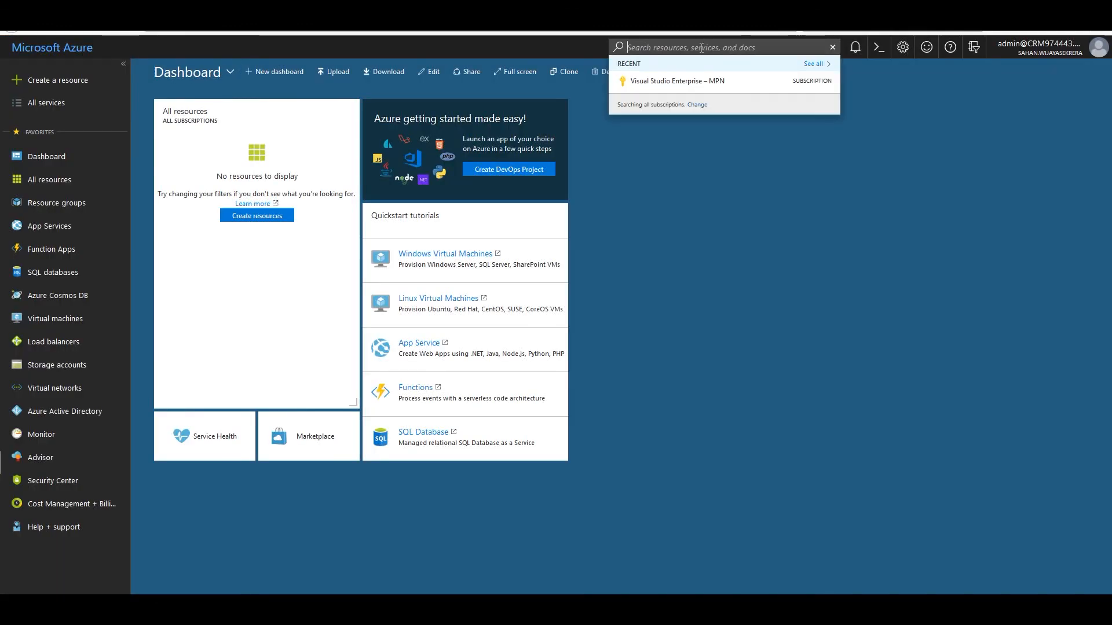
{"action": "type", "text": "SUBSD"}
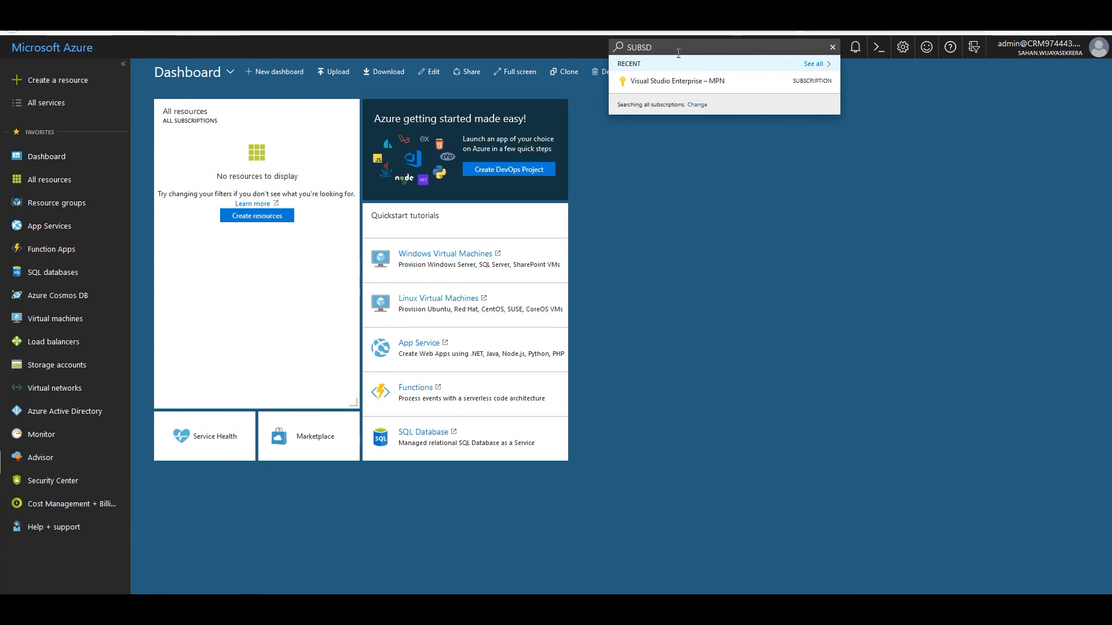
{"action": "key", "text": "BackSpace"}
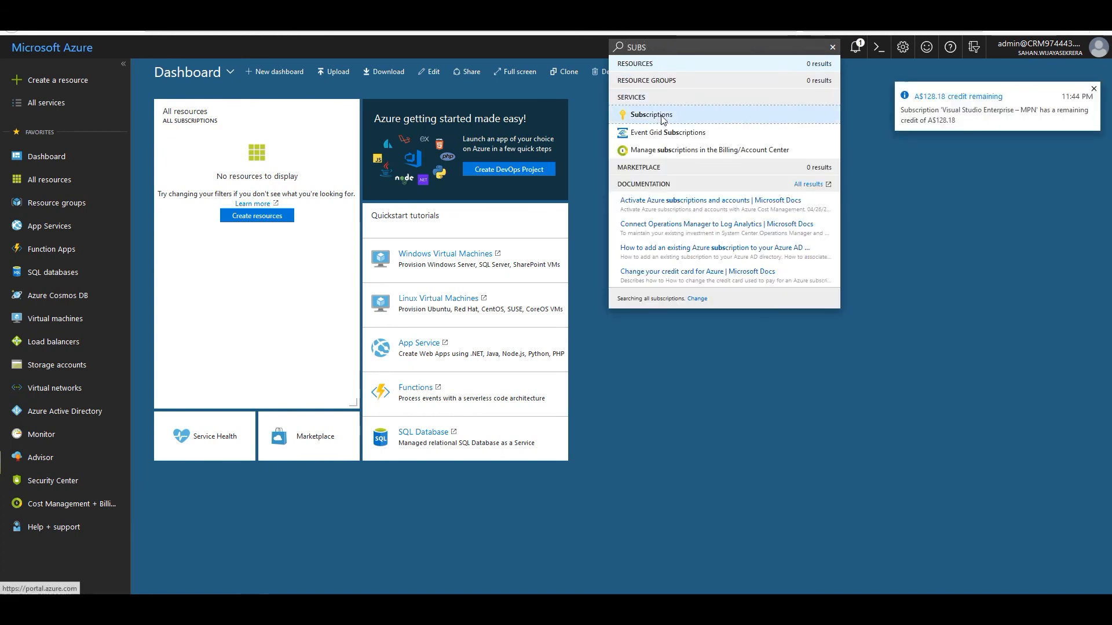
{"action": "left_click", "coordinate": [661, 116]}
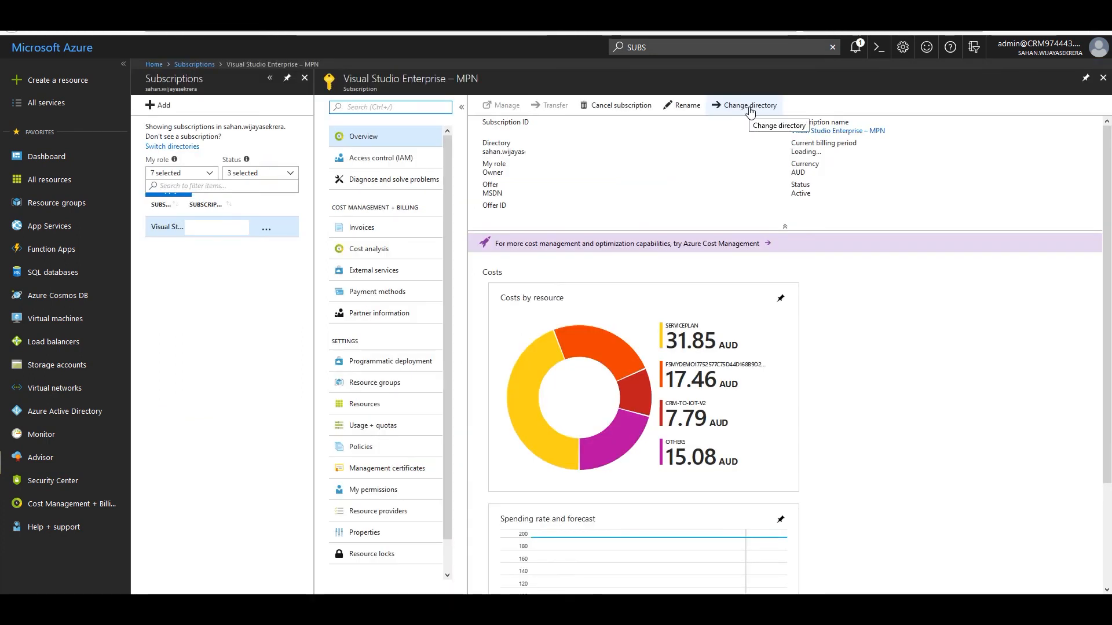
Step: Change the directory of the Visual Studio Enterprise – MPN subscription to Contoso CRM974443
{"action": "left_click", "coordinate": [751, 107]}
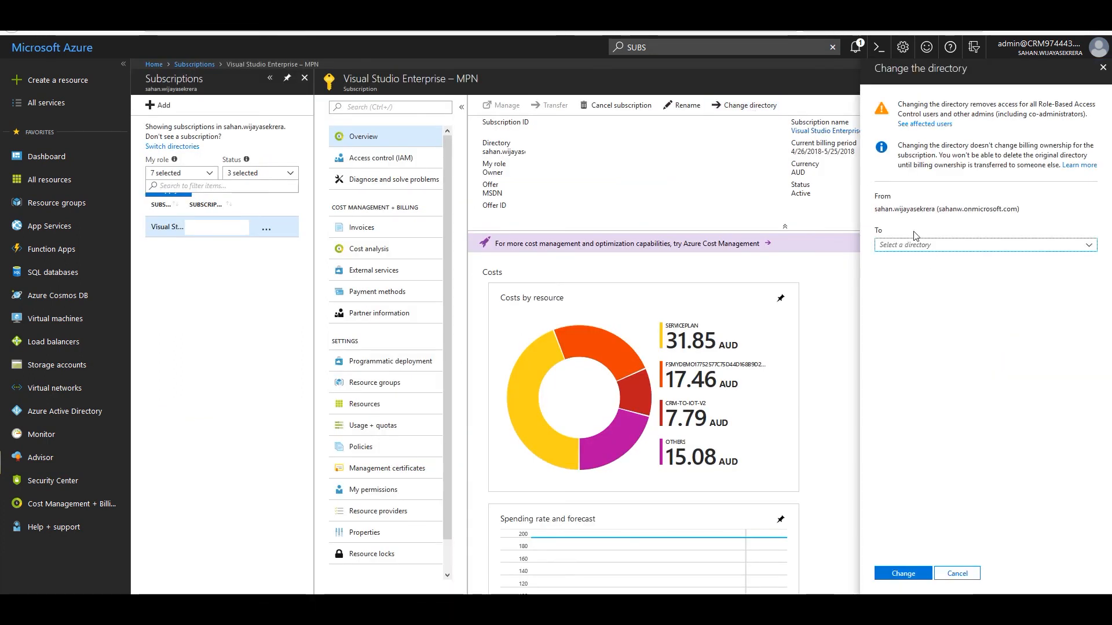
{"action": "left_click", "coordinate": [928, 245]}
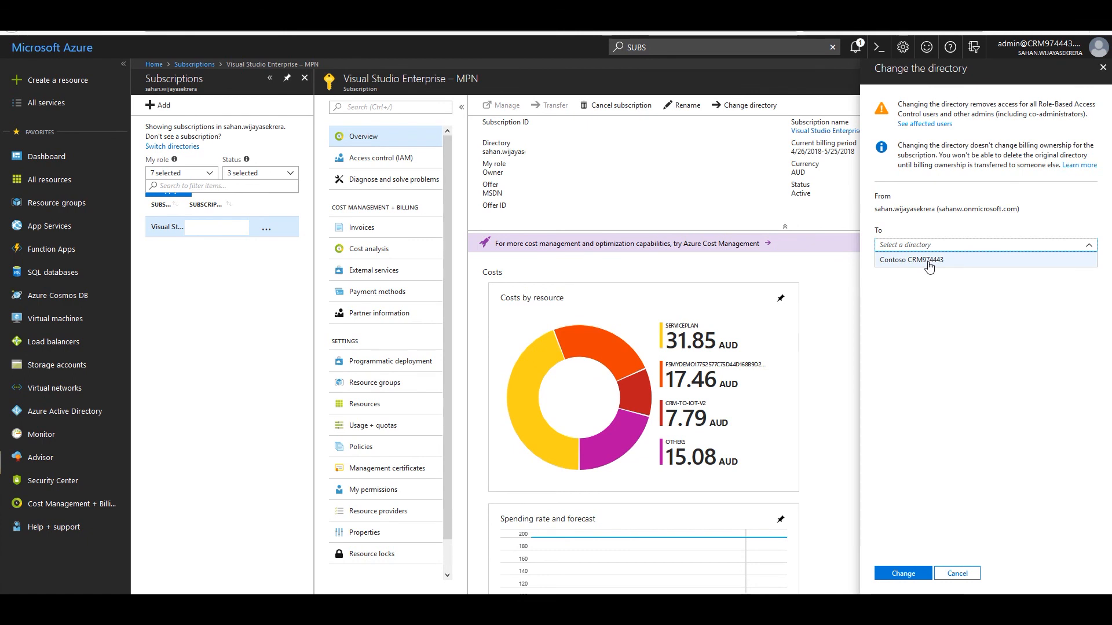
{"action": "left_click", "coordinate": [929, 262]}
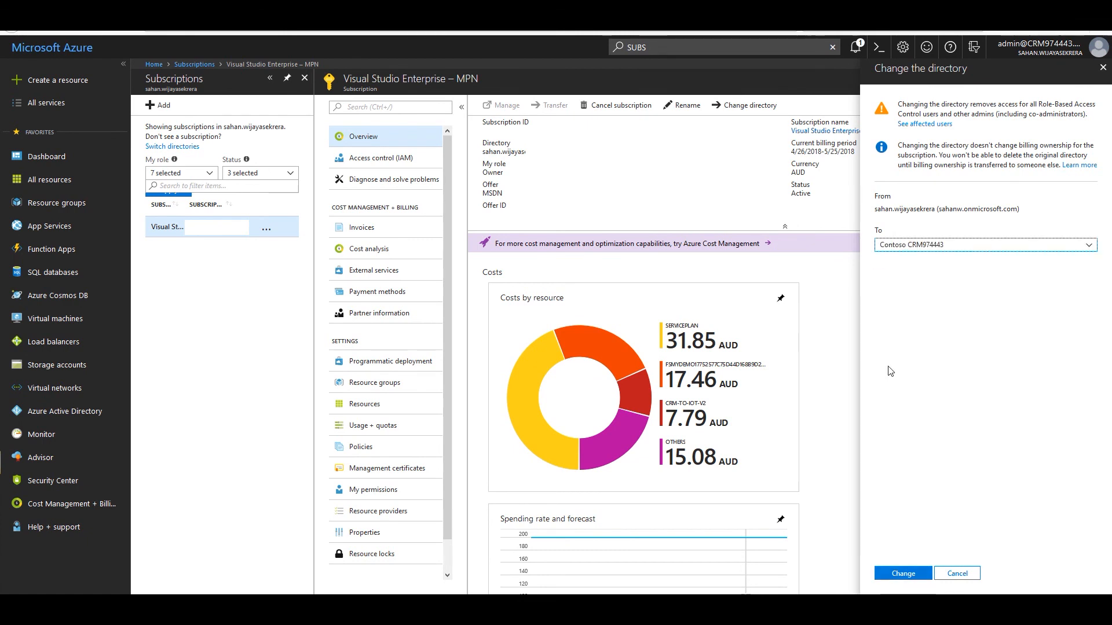
{"action": "left_click", "coordinate": [901, 573]}
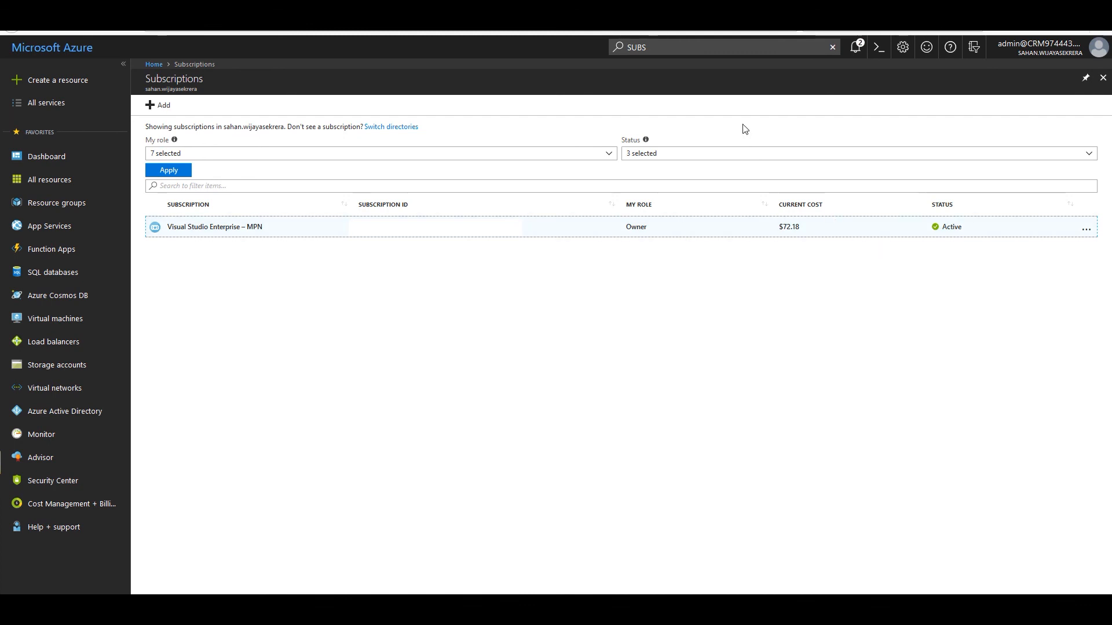
Step: Switch the portal session to the Contoso CRM974443 directory
{"action": "left_click", "coordinate": [1053, 52]}
{"action": "left_click", "coordinate": [1020, 207]}
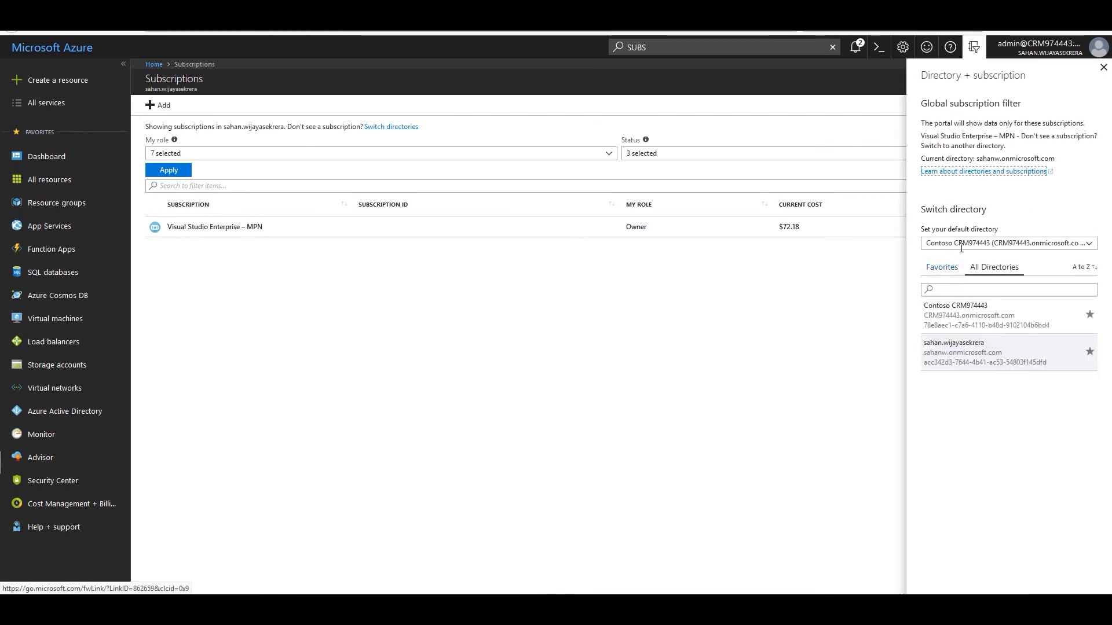
{"action": "left_click", "coordinate": [964, 322]}
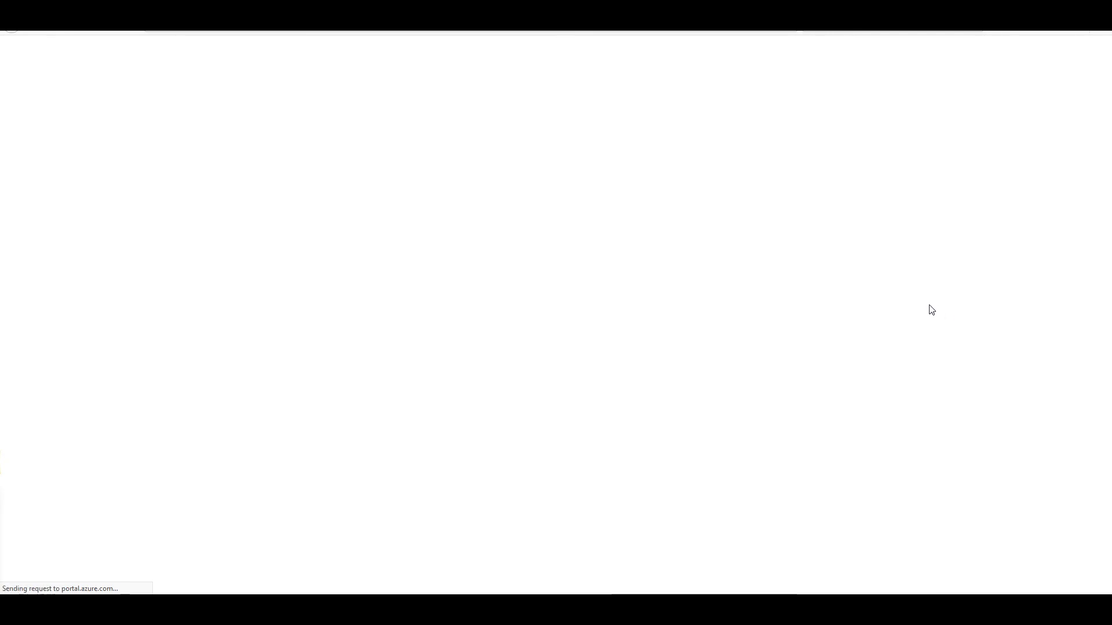